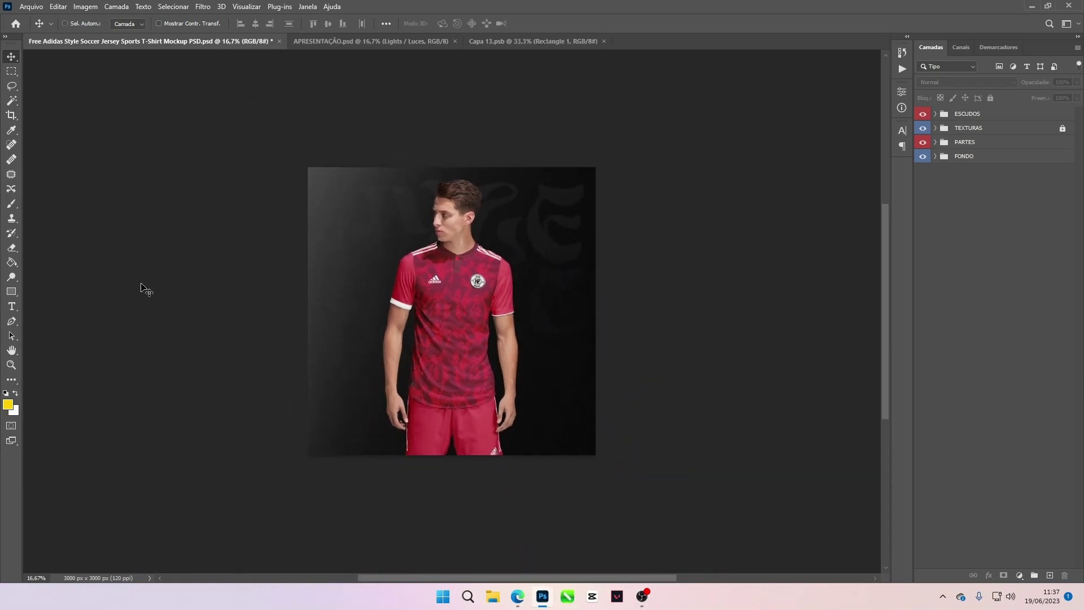
Zoom in to inspect the jersey details, then zoom back out to the full mockup
key("ctrl+plus")
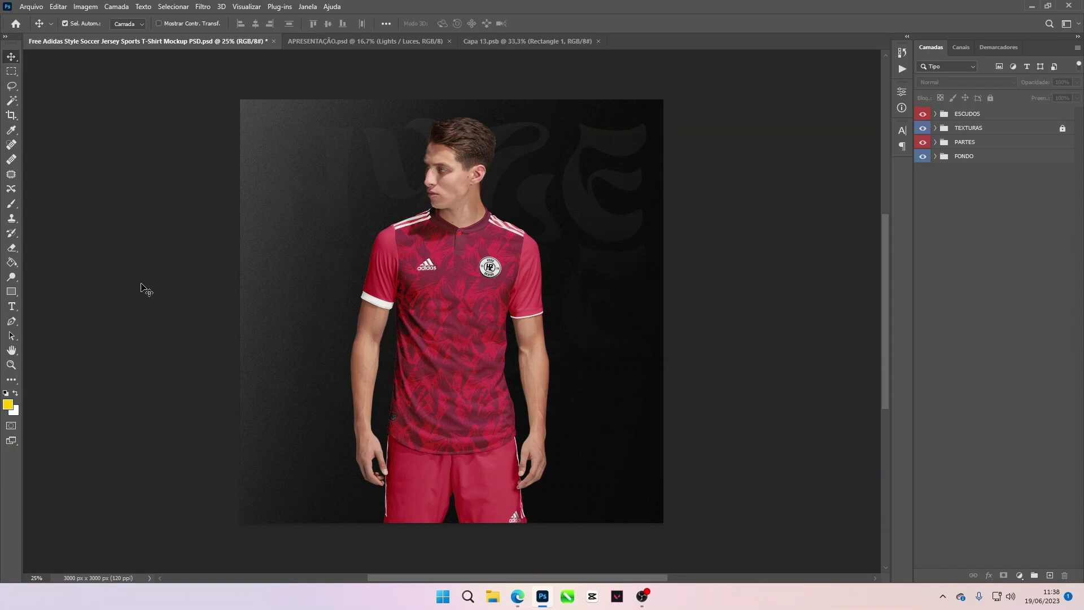
key("ctrl+plus")
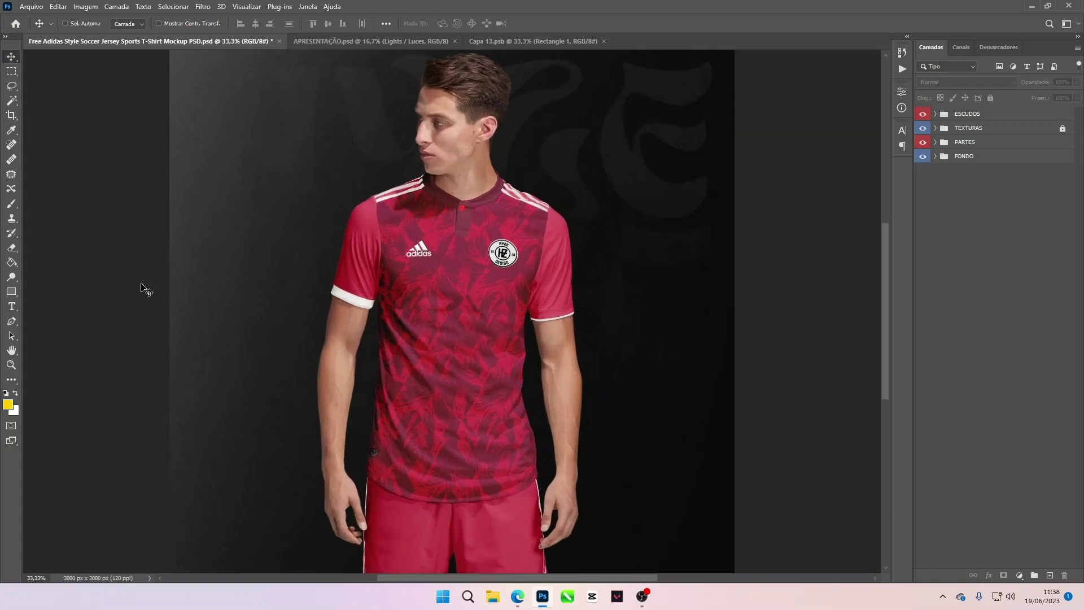
key("ctrl+plus")
key("ctrl+plus")
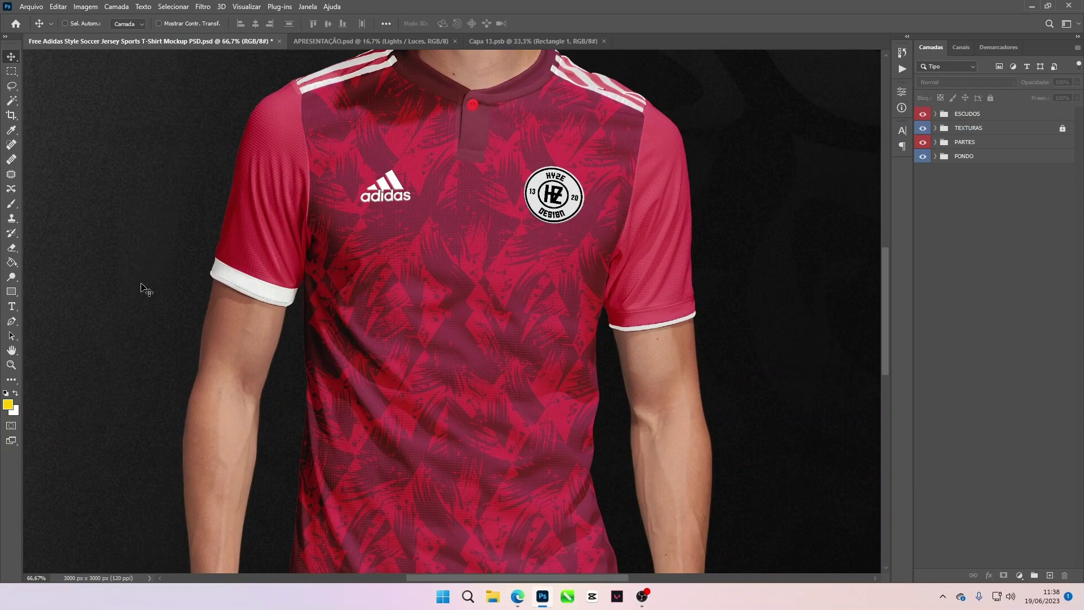
key("ctrl+minus")
key("ctrl+minus")
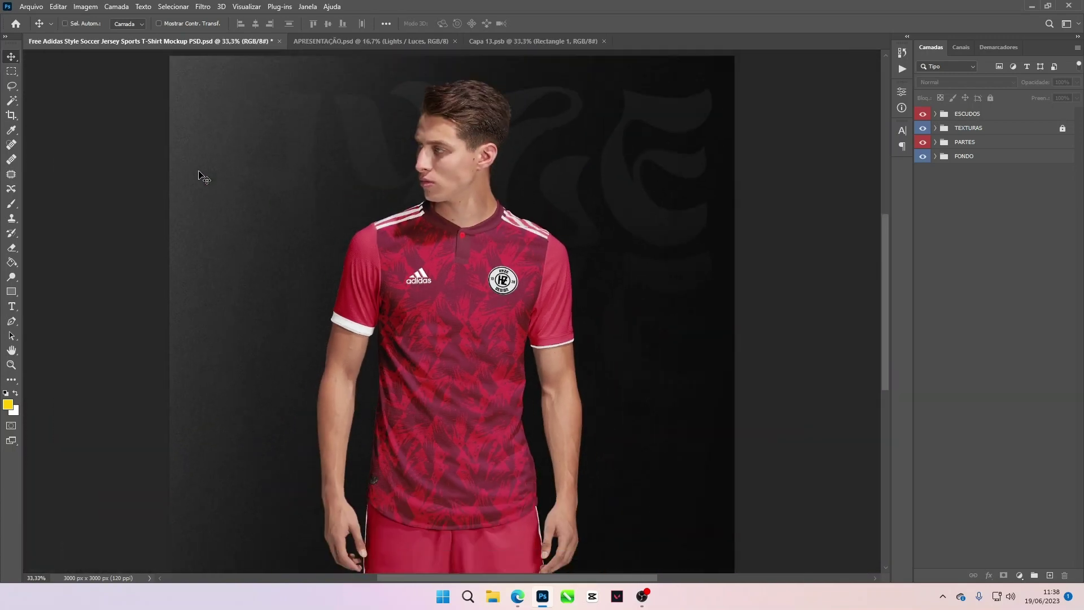
key("ctrl+minus")
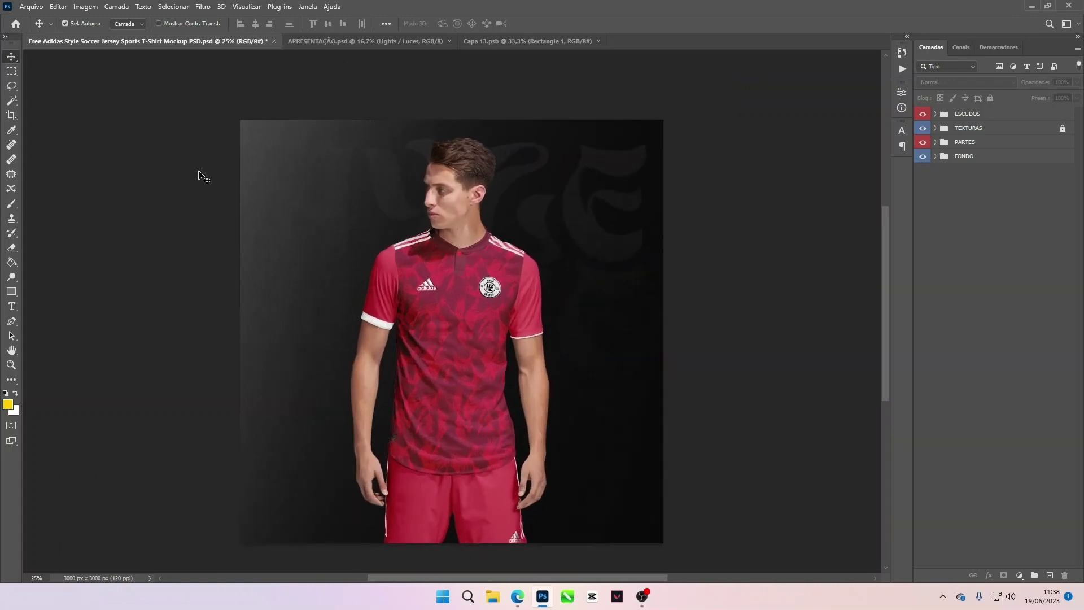
Expand the FONDO group and select the hyze logo layer
left_click(367, 165)
scroll(491, 214, "up", 1)
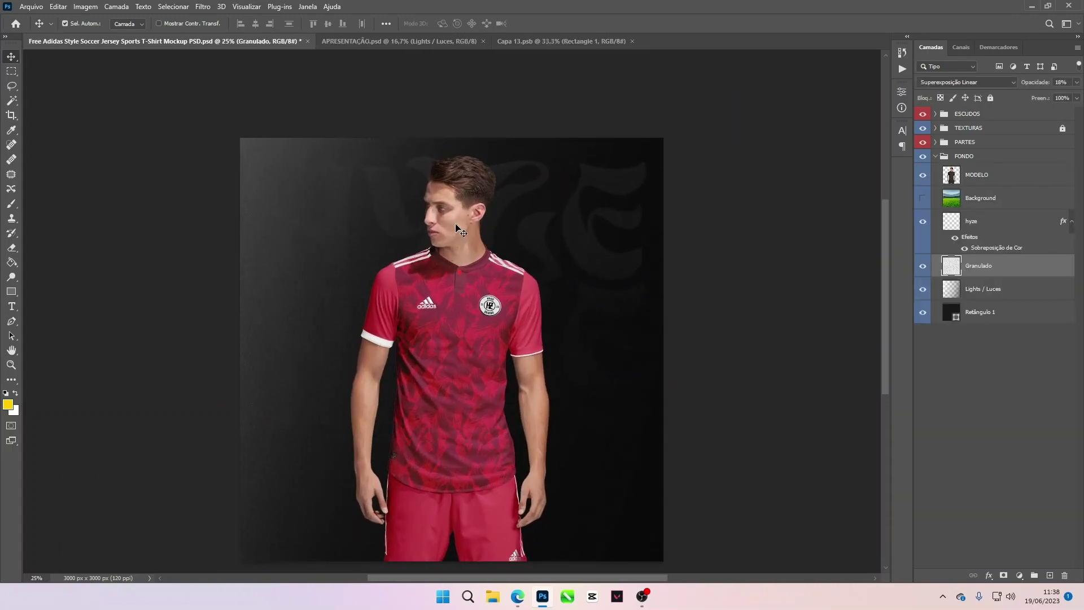
scroll(542, 249, "down", 1)
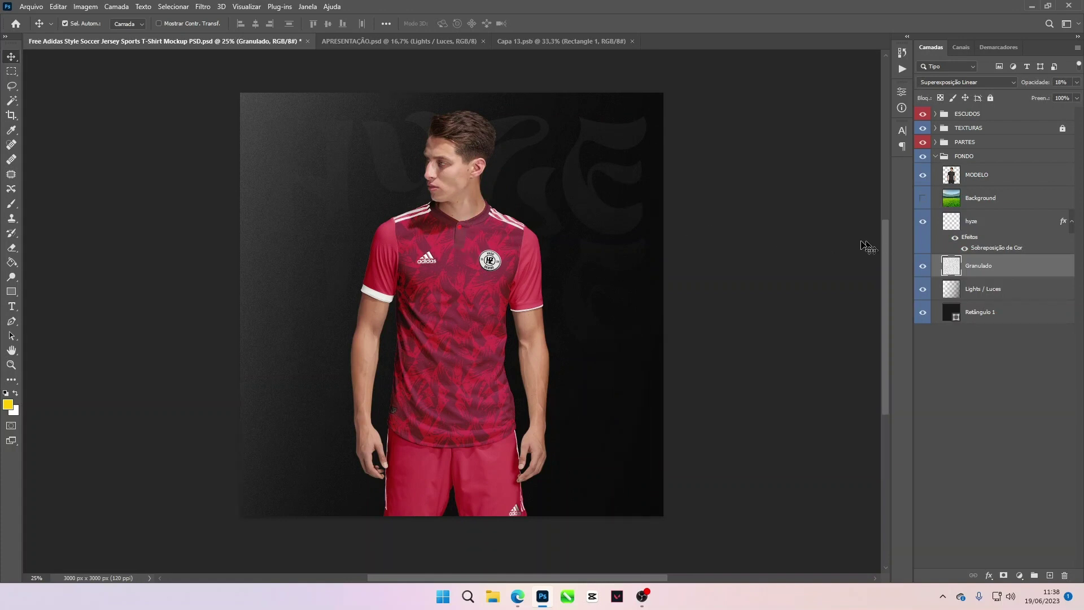
scroll(557, 246, "up", 1)
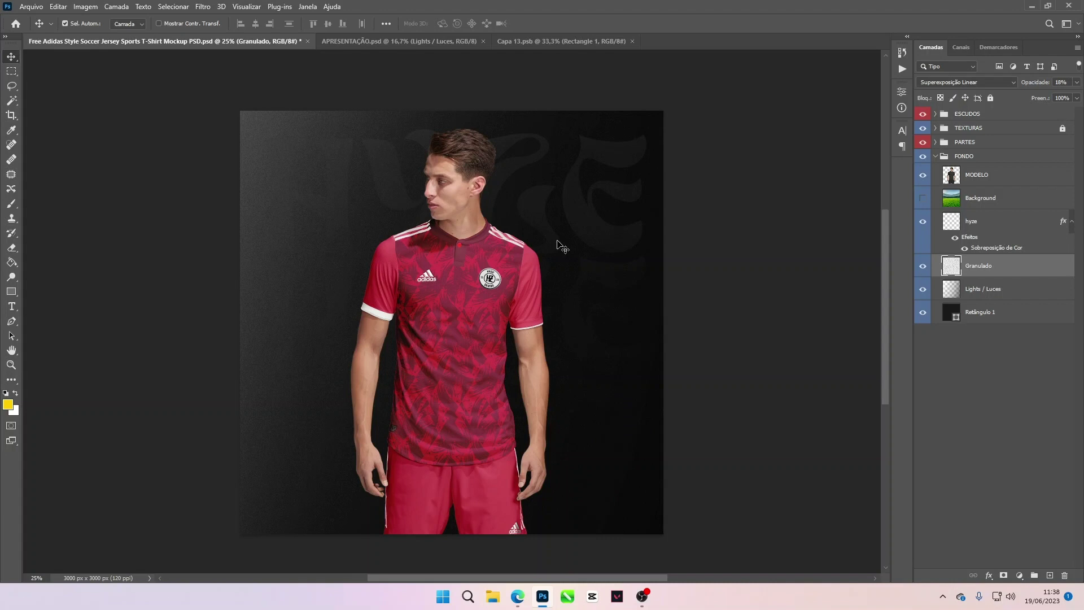
left_click(610, 213)
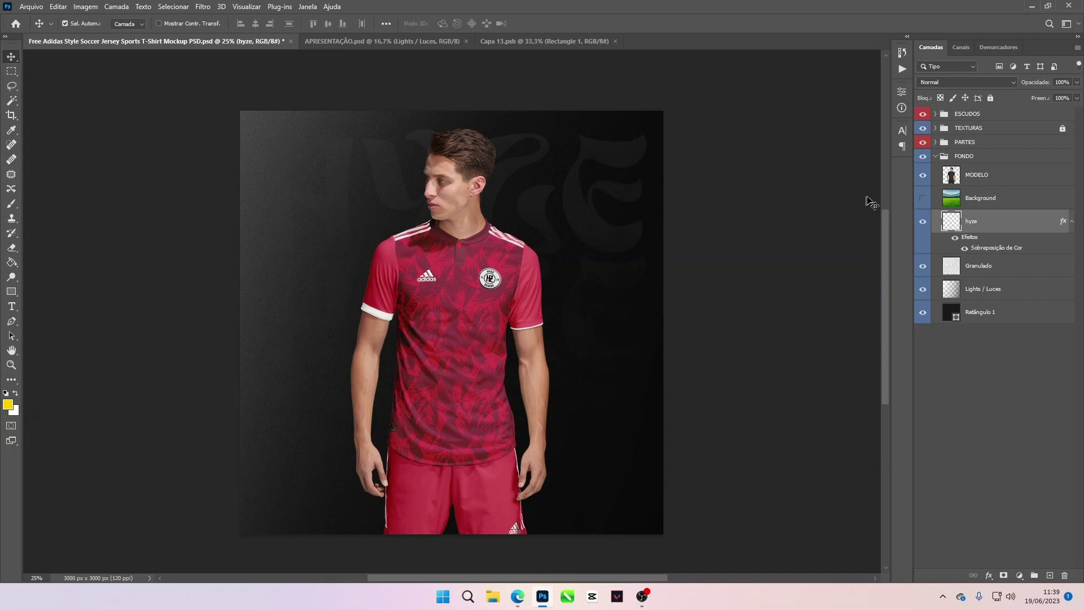
Toggle the stadium background and chest pattern visibility, expanding the PARTES group
left_click(923, 198)
left_click(924, 198)
left_click(457, 280)
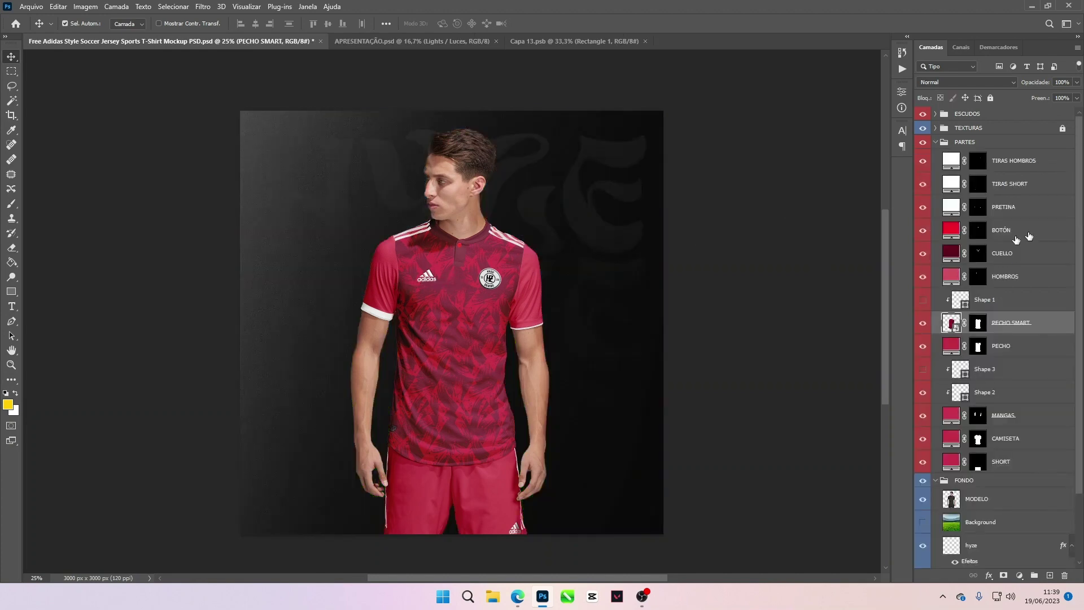
left_click(923, 323)
Toggle the Shape 3 sleeve band layers to see which band each controls
left_click(374, 316)
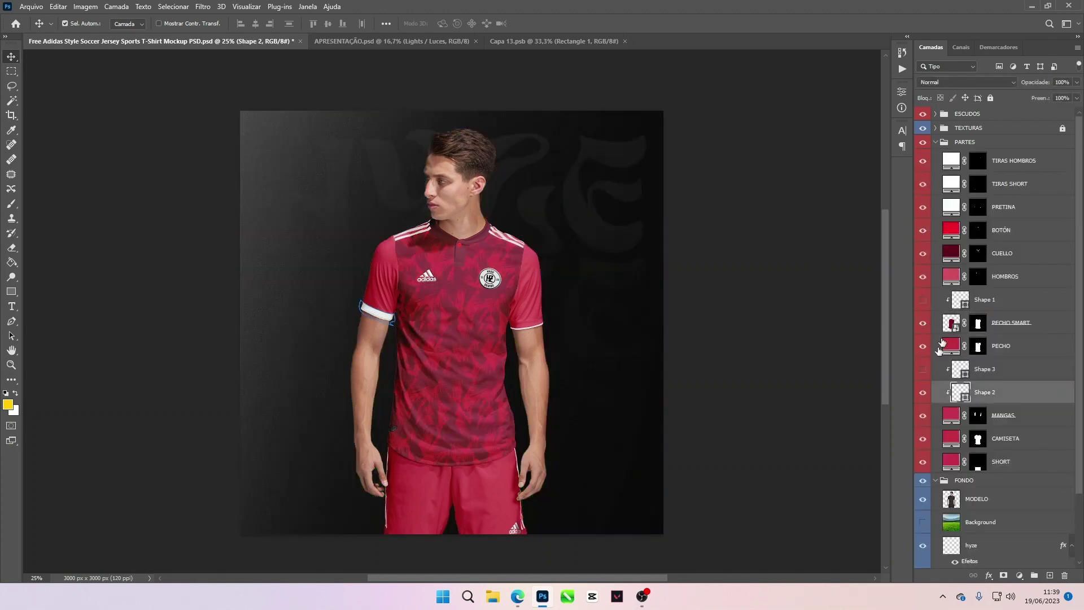
scroll(940, 347, "down", 1)
left_click(924, 340)
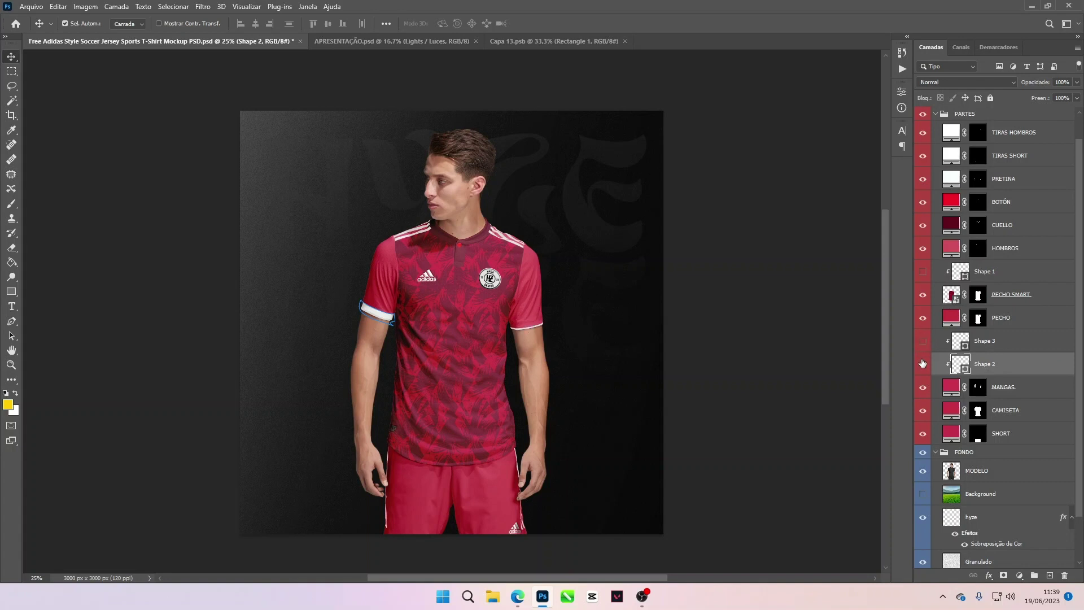
left_click(923, 363)
left_click(923, 341)
Fill the MANGAS sleeve layer with black #000000
double_click(951, 388)
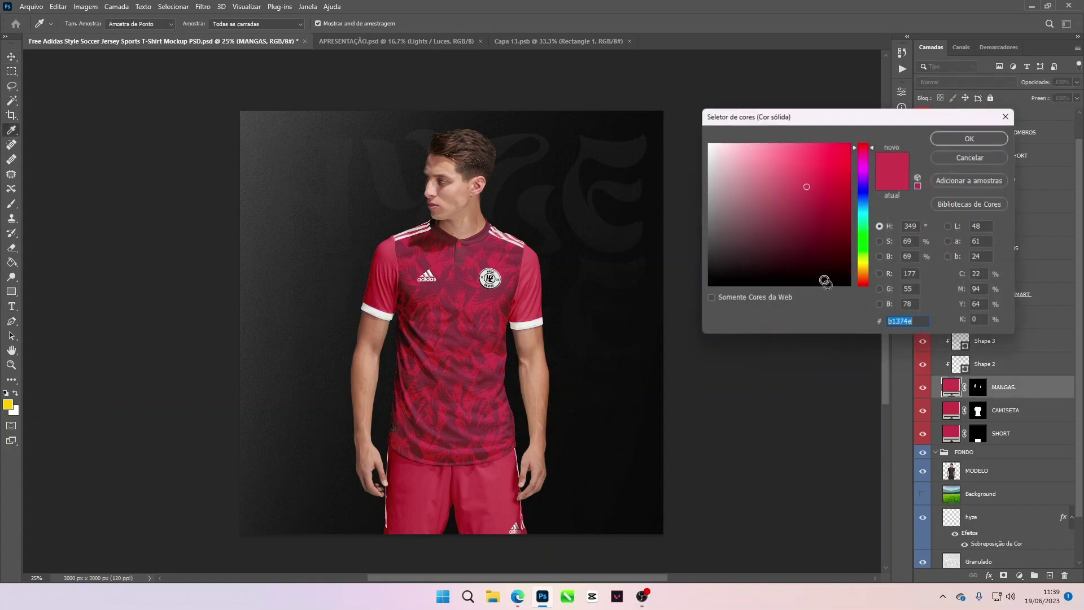
left_click_drag(841, 158, 850, 291)
left_click(970, 138)
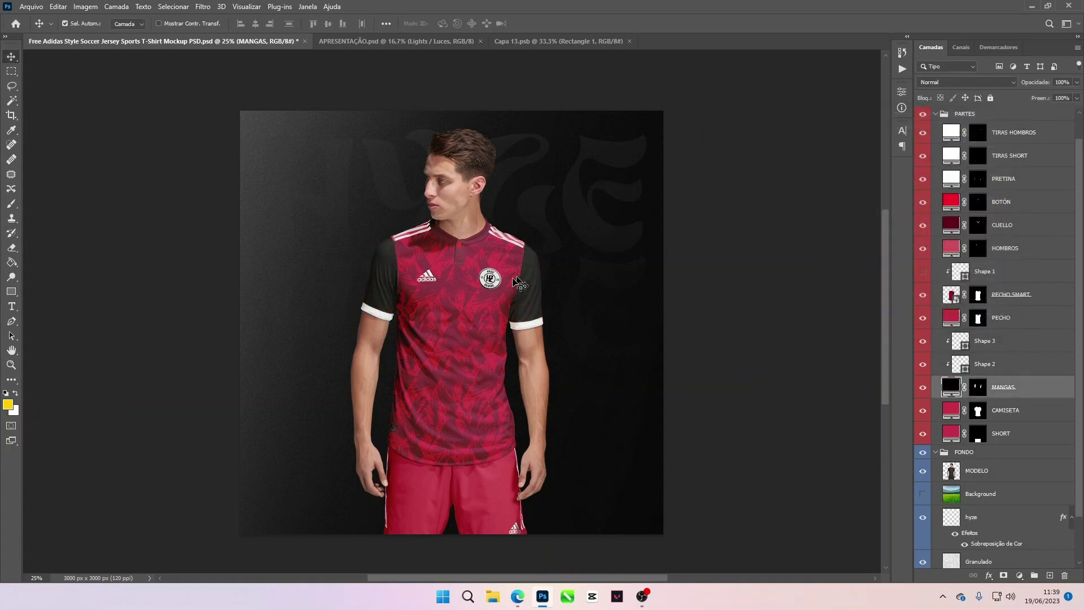
left_click(456, 298)
Inside the PECHO SMART contents, hide pattern layer 450 and fill Rectangle 1 black
double_click(951, 294)
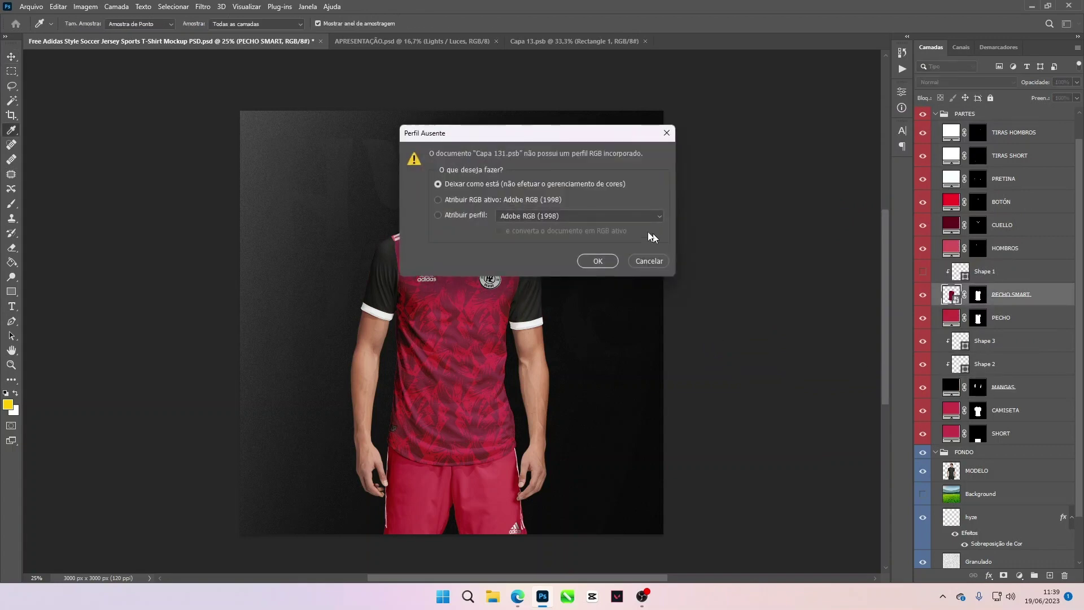
left_click(596, 260)
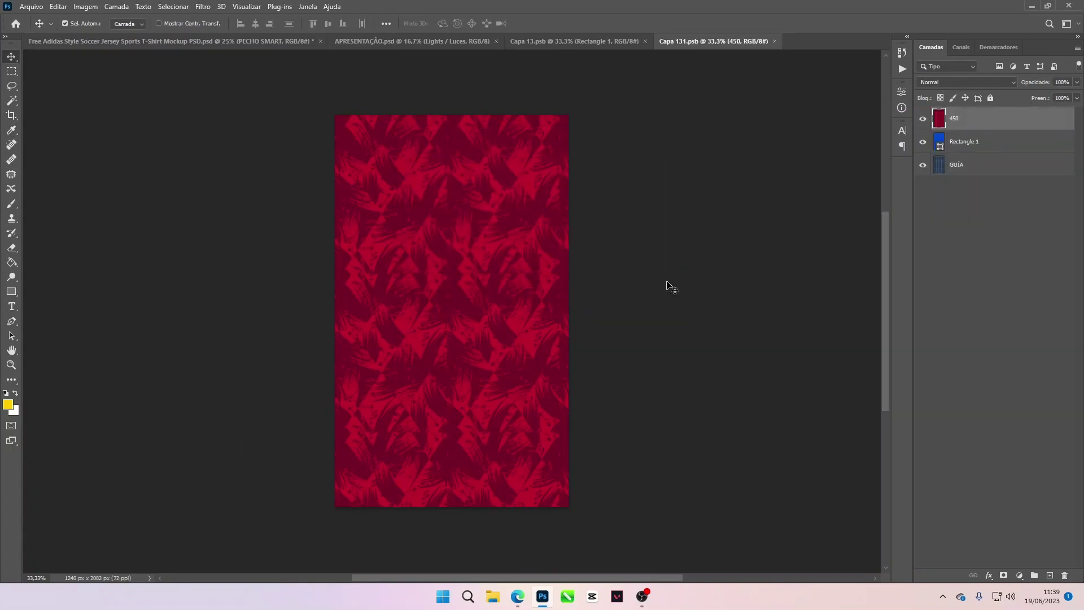
left_click(922, 118)
double_click(939, 142)
left_click(674, 196)
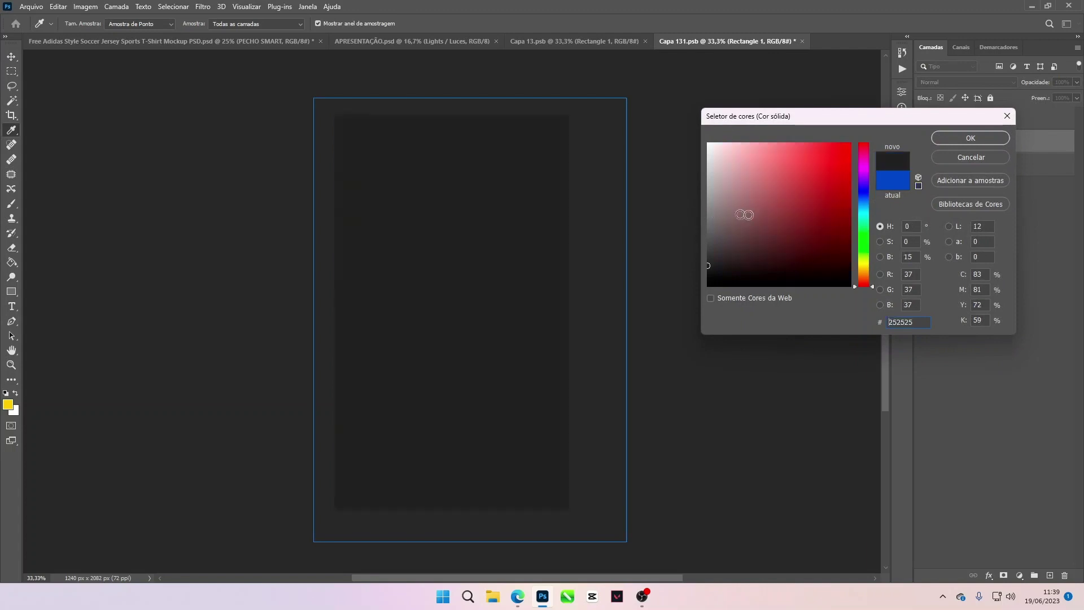
left_click(557, 376)
Save the chest contents and close APRESENTAÇÃO, returning to the jersey mockup
key("Return")
key("ctrl+s")
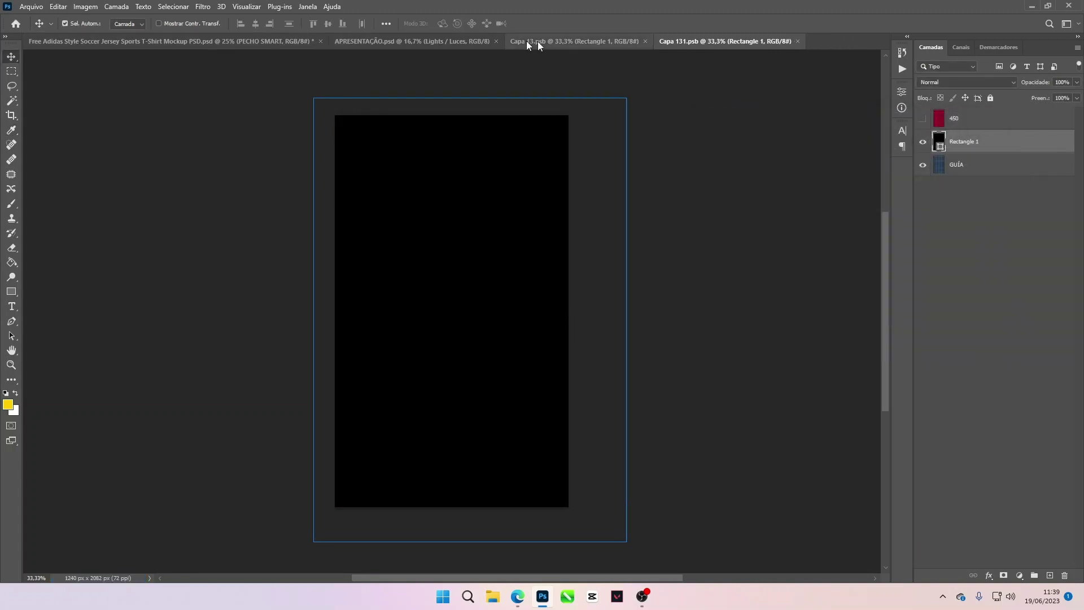
left_click(563, 42)
left_click(408, 38)
key("ctrl+w")
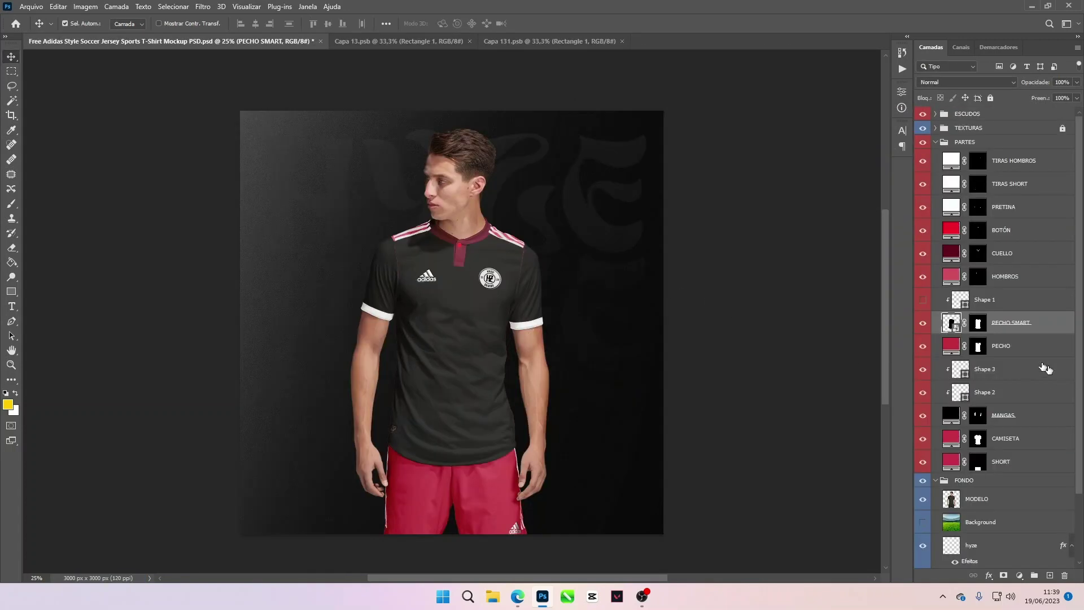
Fill the PECHO chest base layer with a sampled dark colour
double_click(951, 346)
left_click(655, 299)
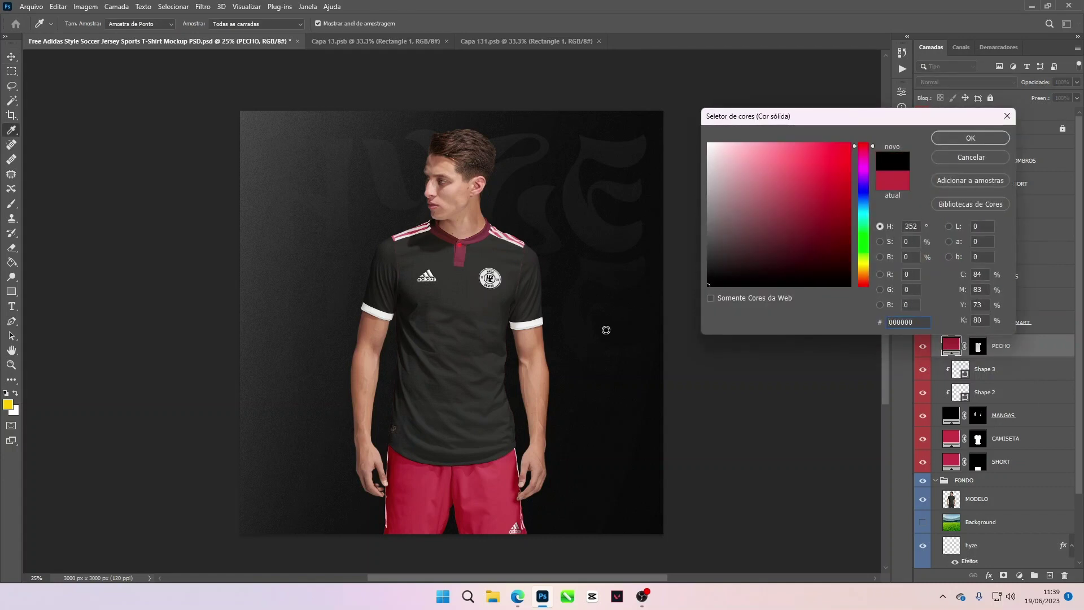
key("Return")
key("v")
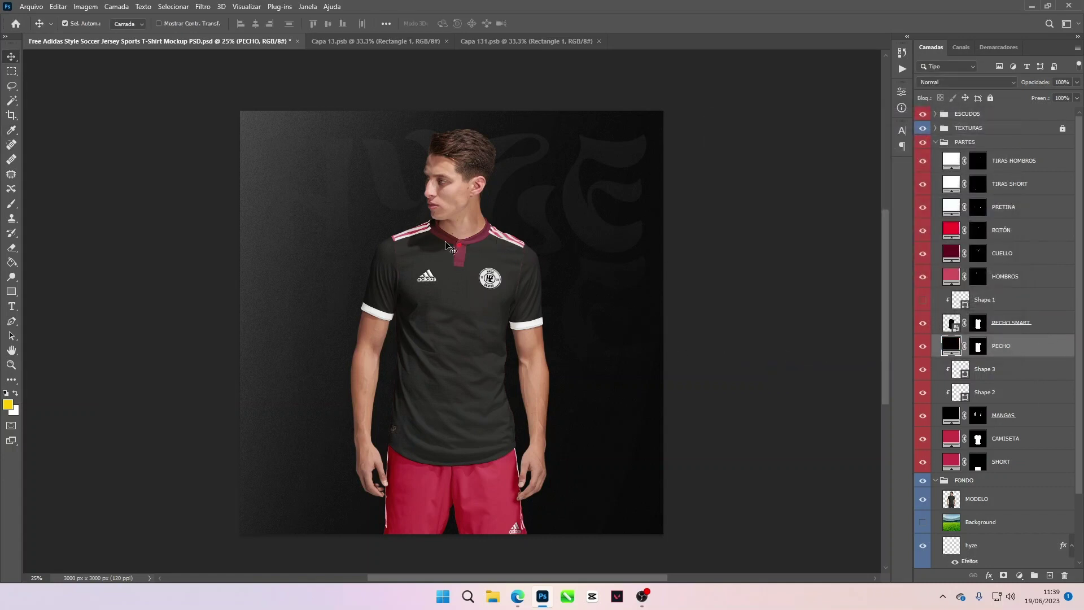
Set the CUELLO collar fill to the shirt's black
left_click(447, 243)
double_click(948, 255)
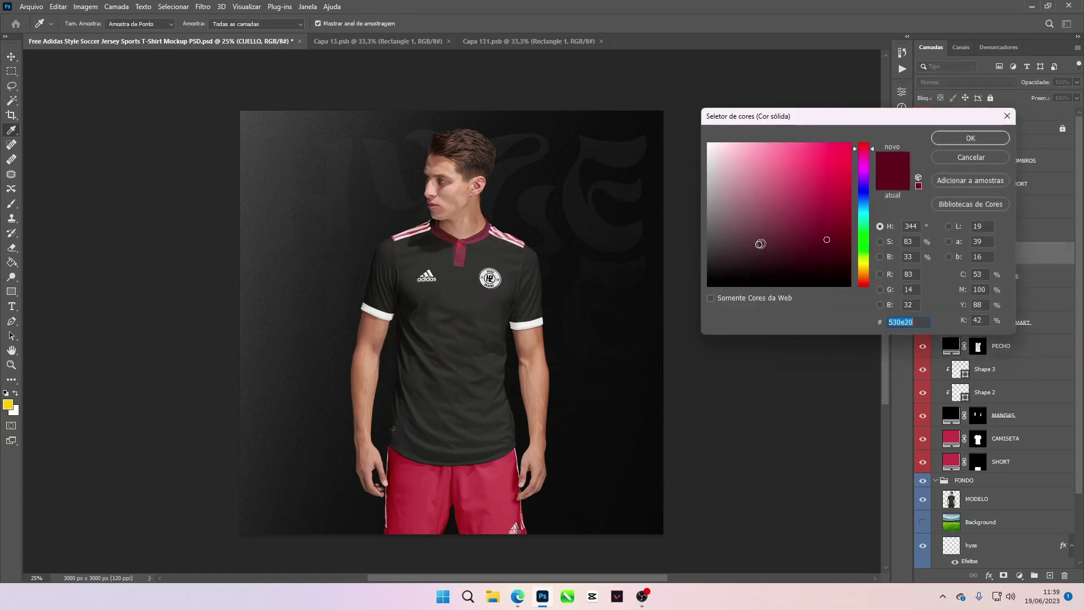
left_click(565, 375)
key("Return")
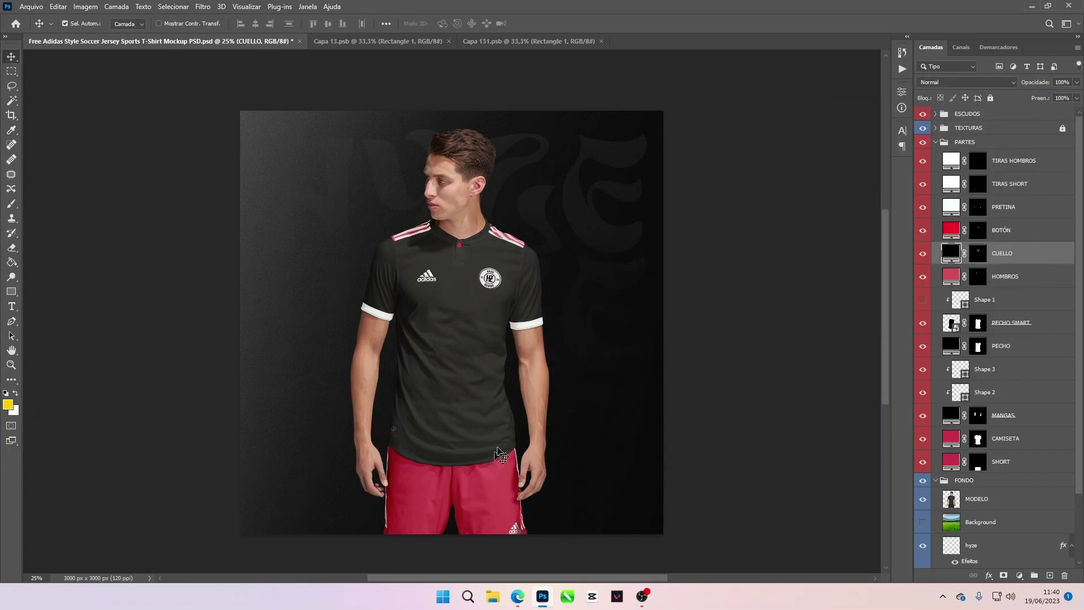
Switch to the YouTube tutorial and scroll down to the pinned download-link comment
left_click(518, 597)
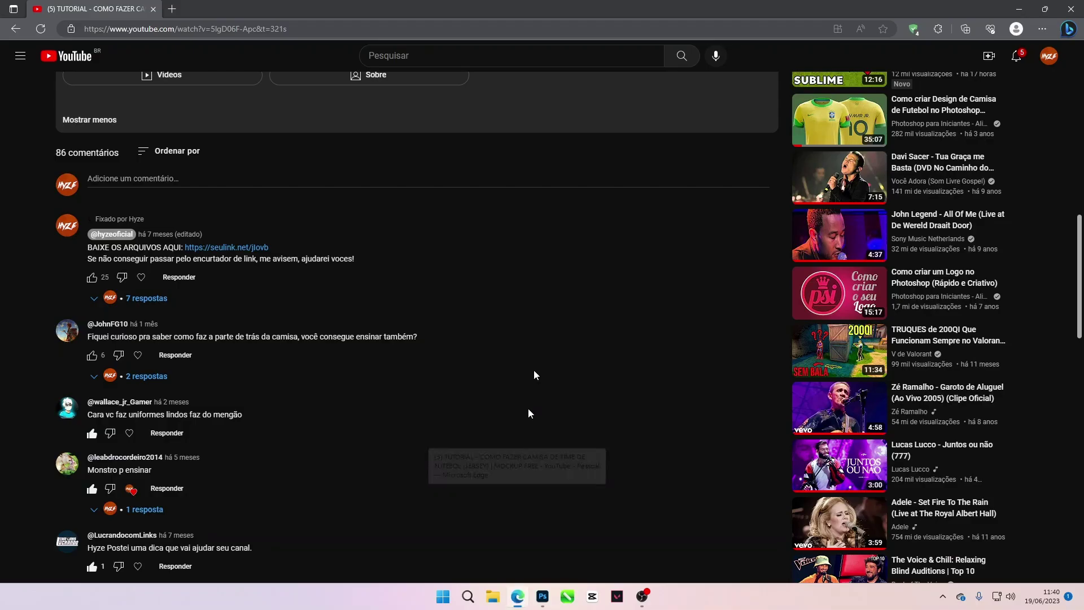
scroll(387, 225, "up", 10)
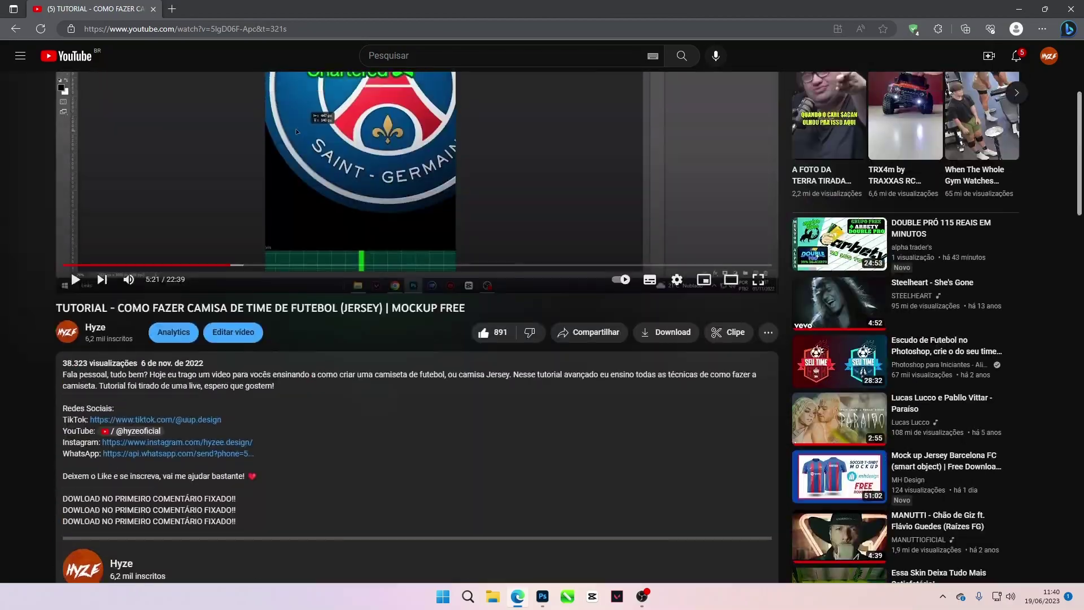
scroll(395, 226, "down", 6)
scroll(443, 232, "up", 6)
scroll(396, 197, "down", 6)
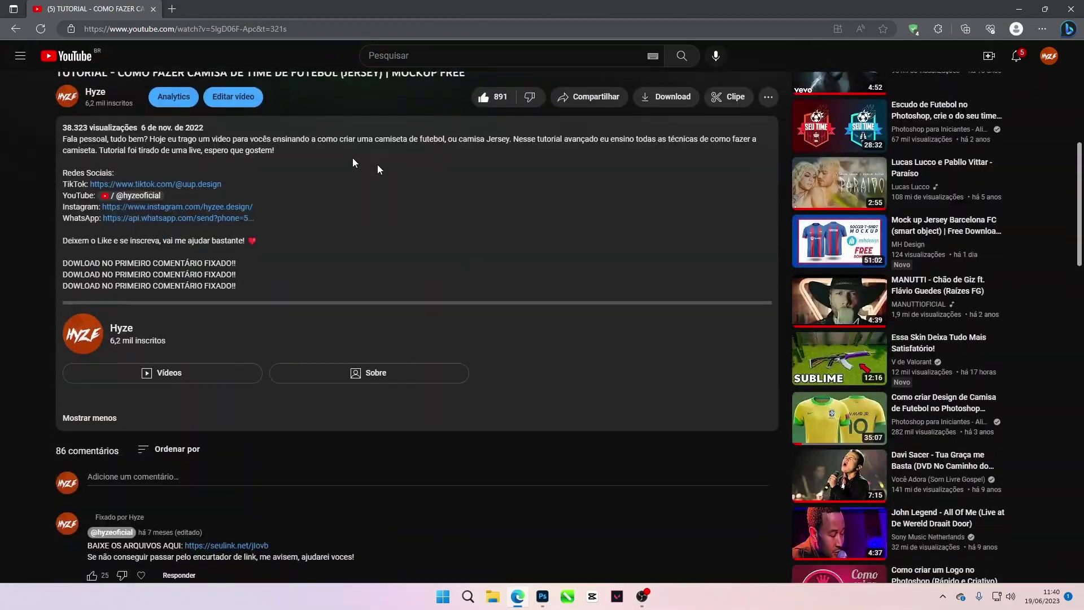
scroll(377, 164, "down", 1)
scroll(373, 141, "up", 3)
scroll(371, 120, "up", 4)
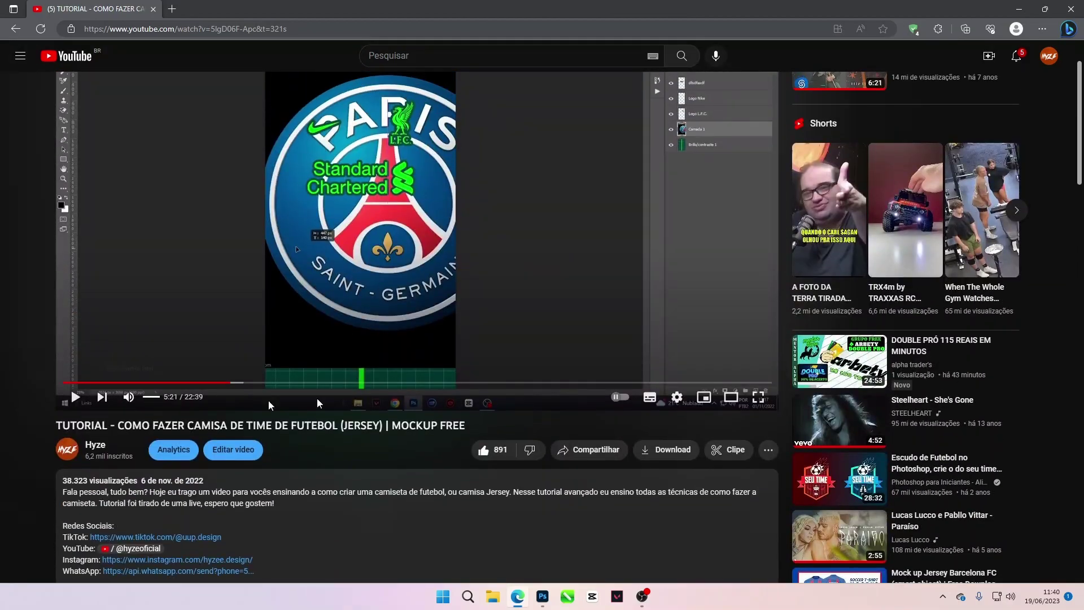
scroll(271, 367, "down", 8)
scroll(220, 336, "down", 2)
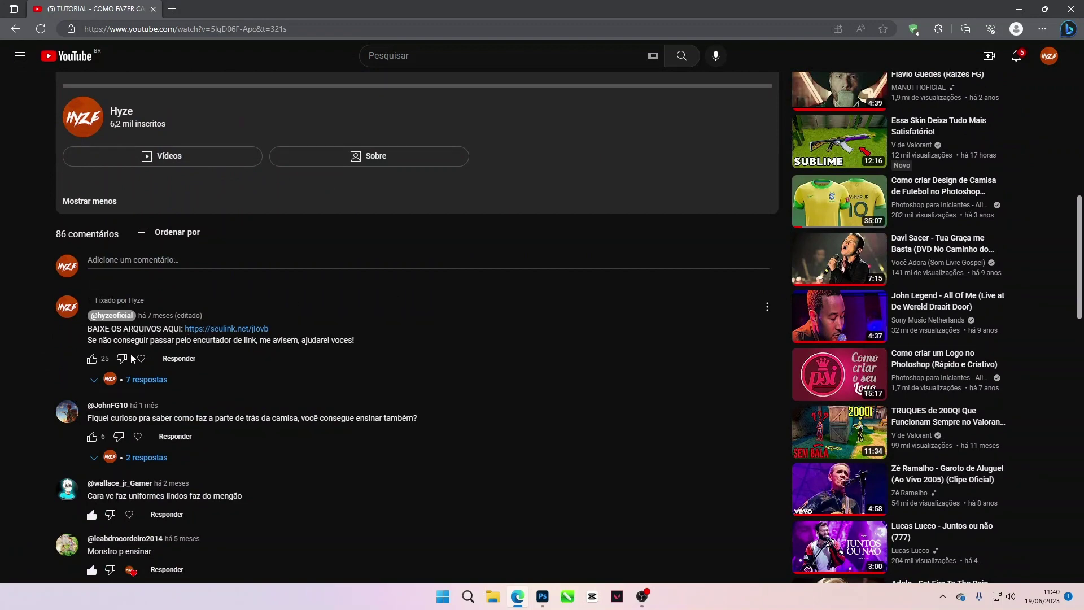
scroll(215, 282, "down", 2)
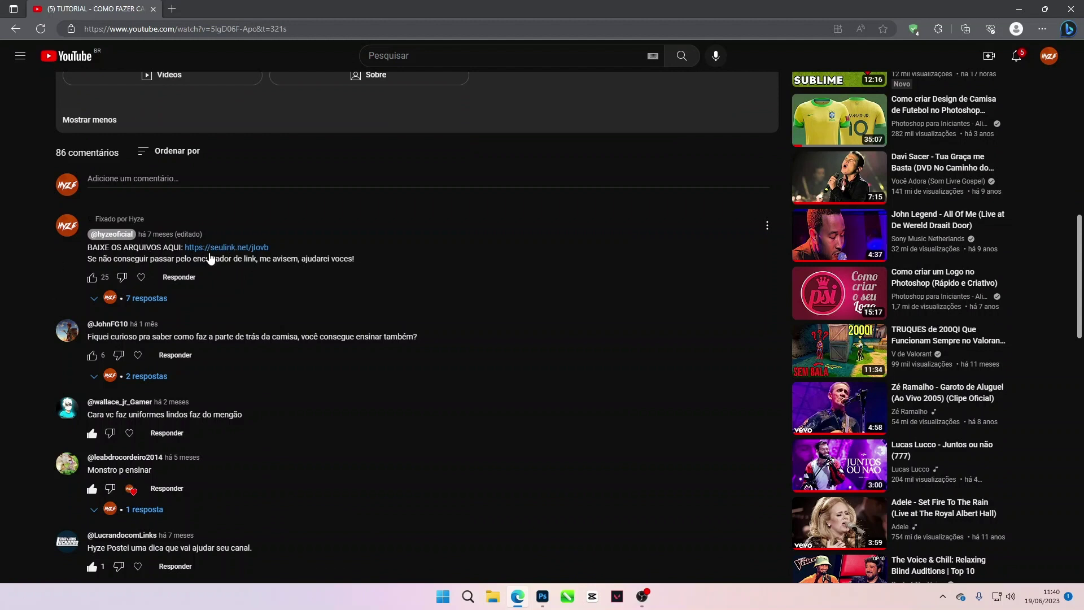
Follow the pinned comment's seulink link past the ad to MediaFire, then go back
left_click(217, 248)
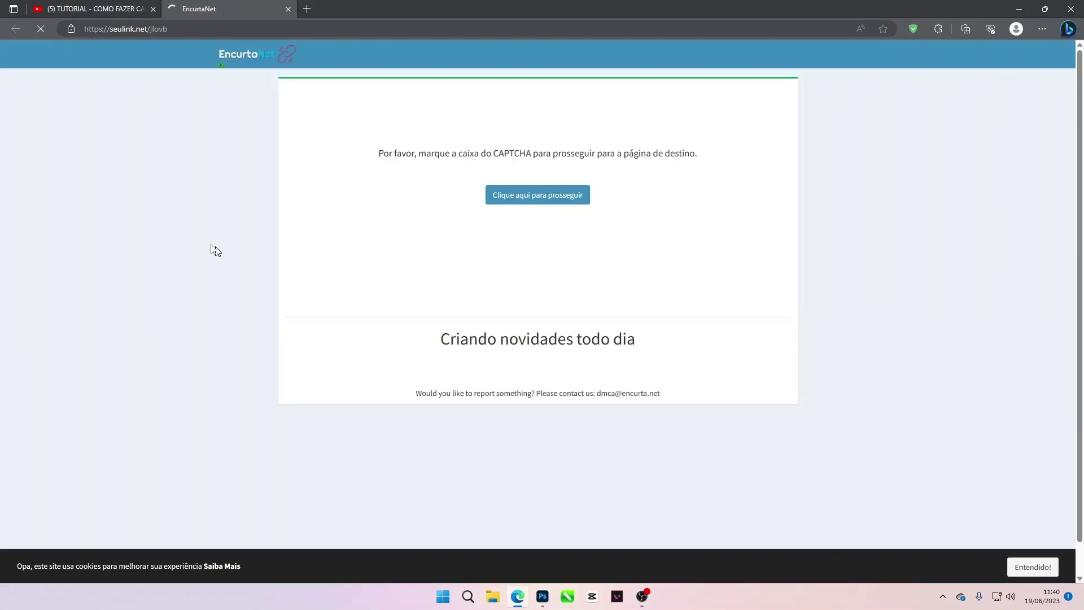
left_click(513, 196)
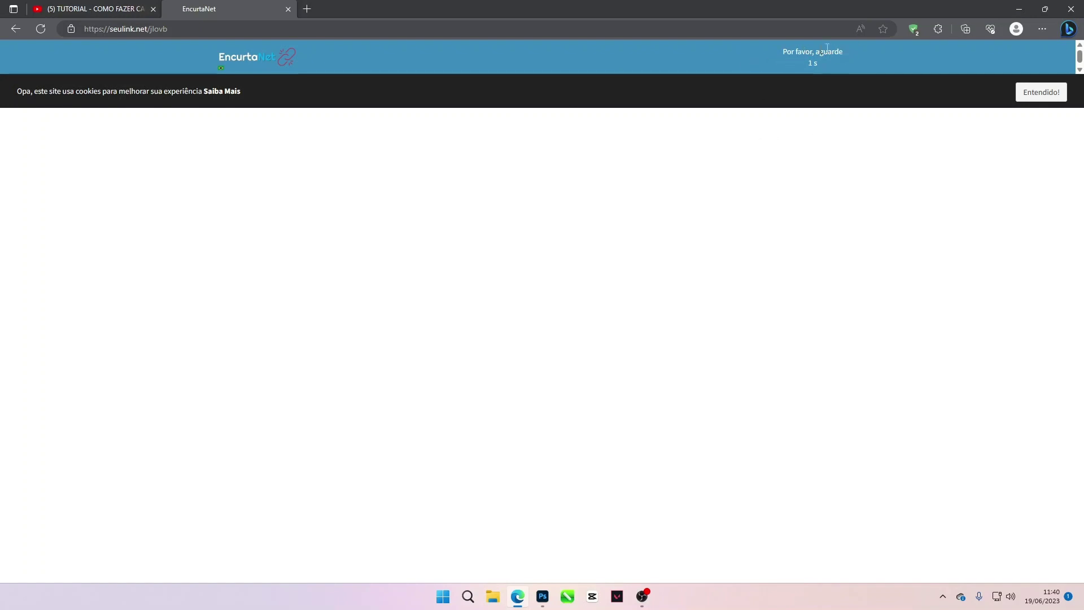
left_click(812, 58)
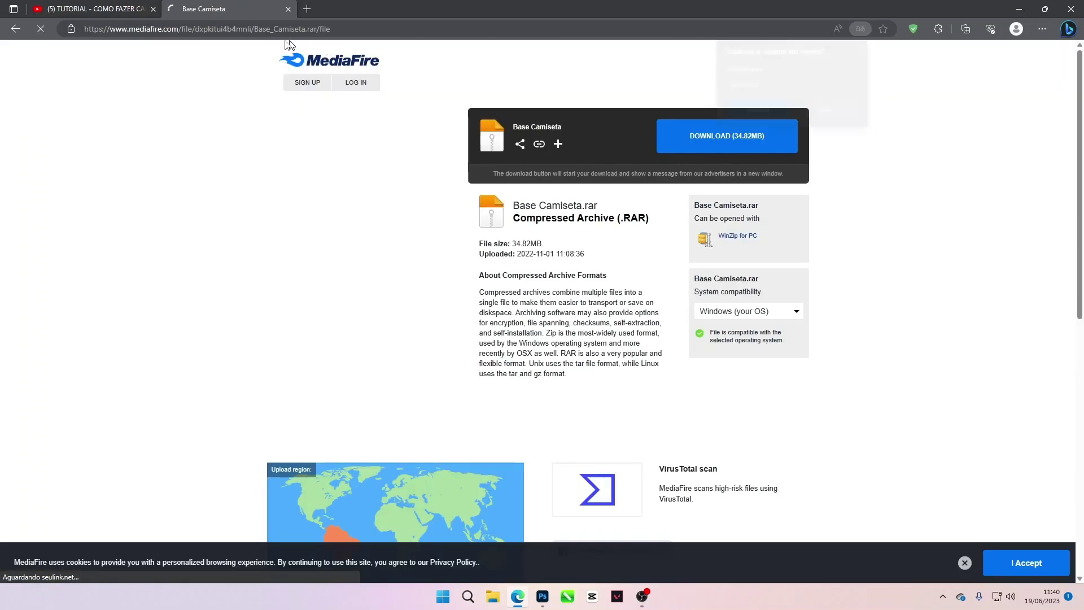
left_click(863, 45)
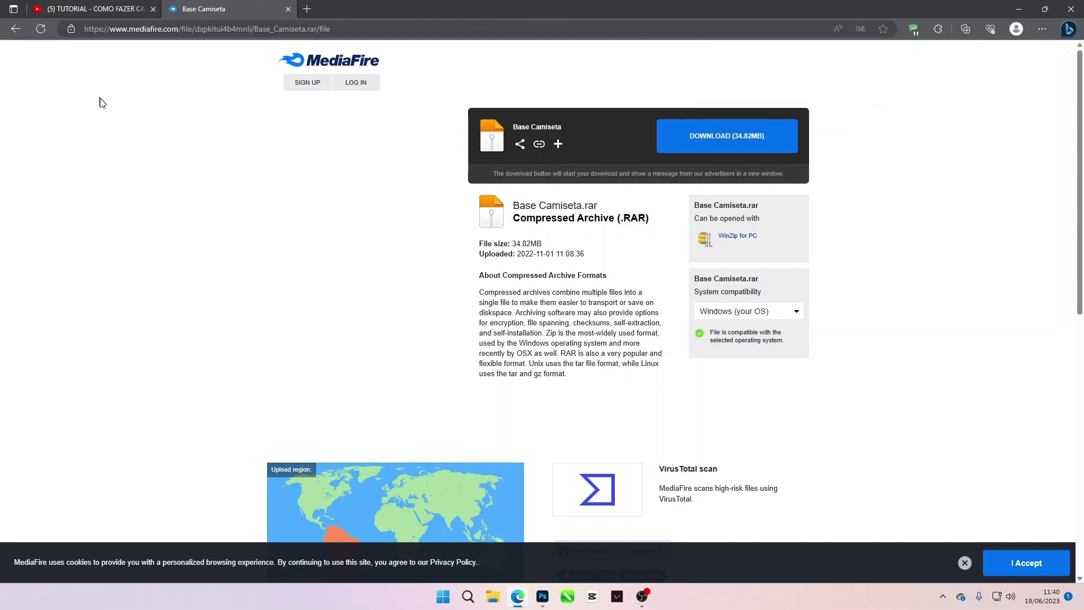
key("alt+Left")
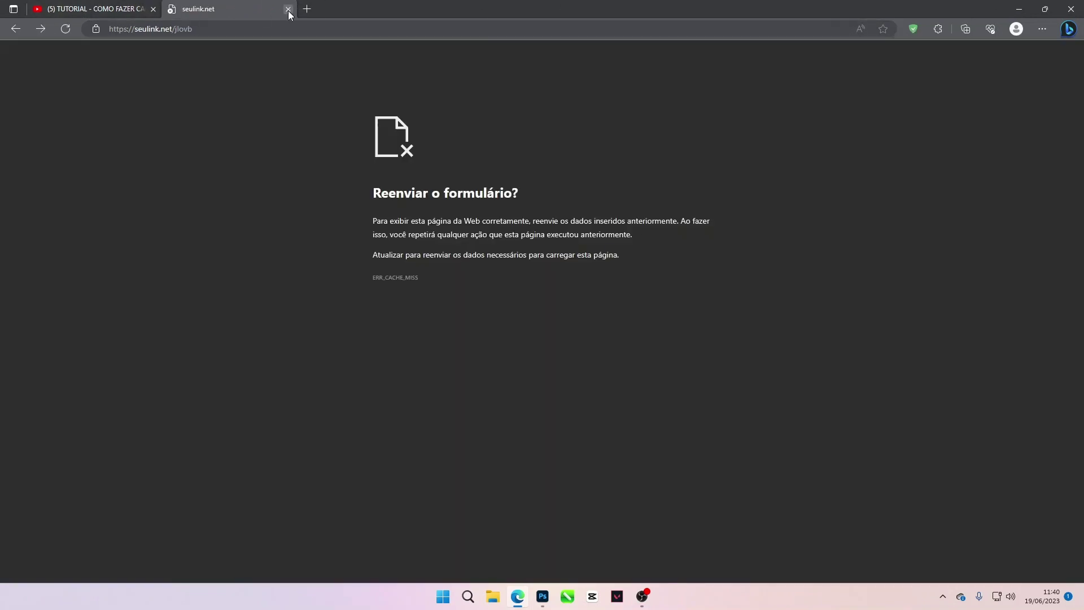
Reopen the shortened link, skip the ad to start Base Camiseta.rar downloading, then return to Photoshop
left_click(289, 10)
left_click(195, 246)
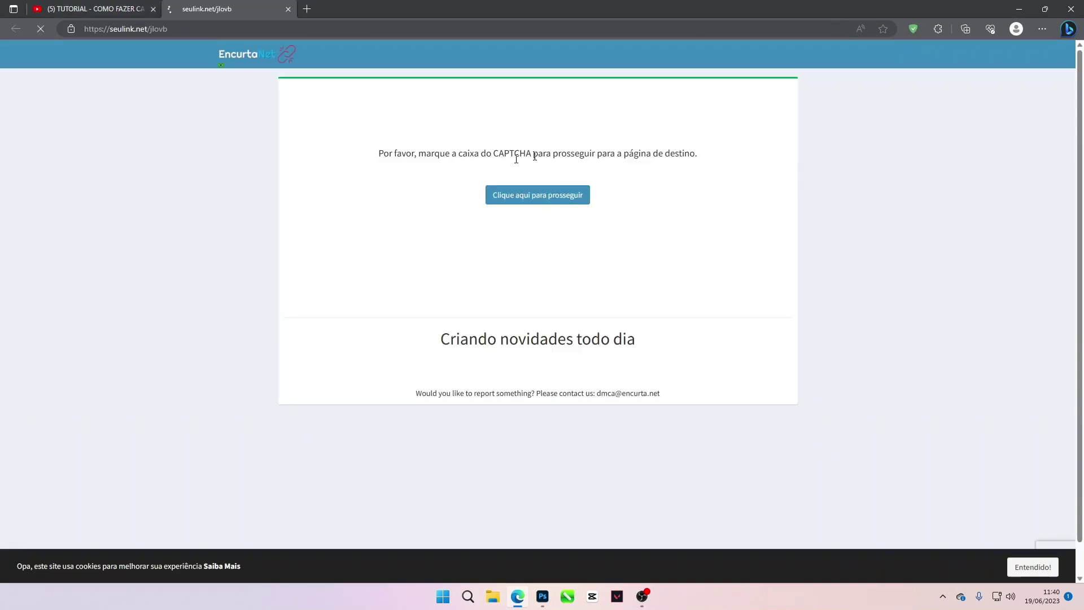
left_click(553, 198)
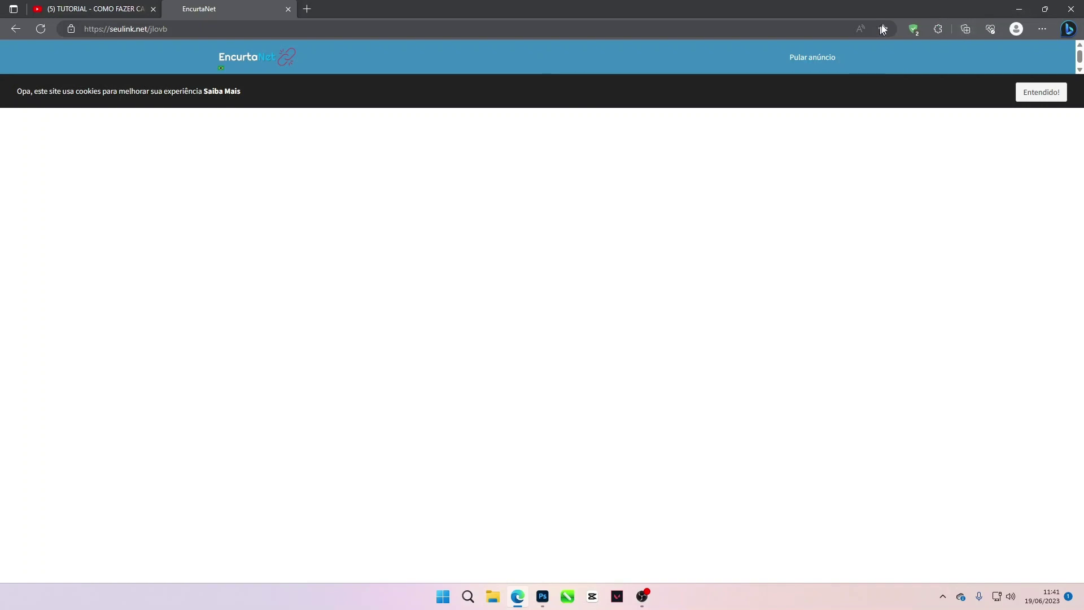
left_click(913, 30)
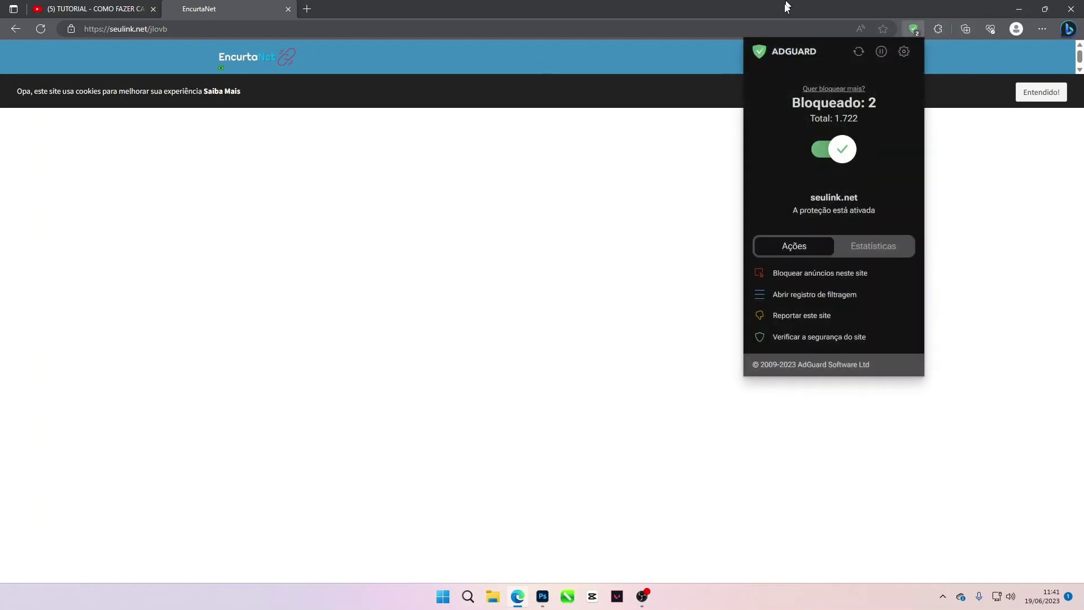
left_click(727, 3)
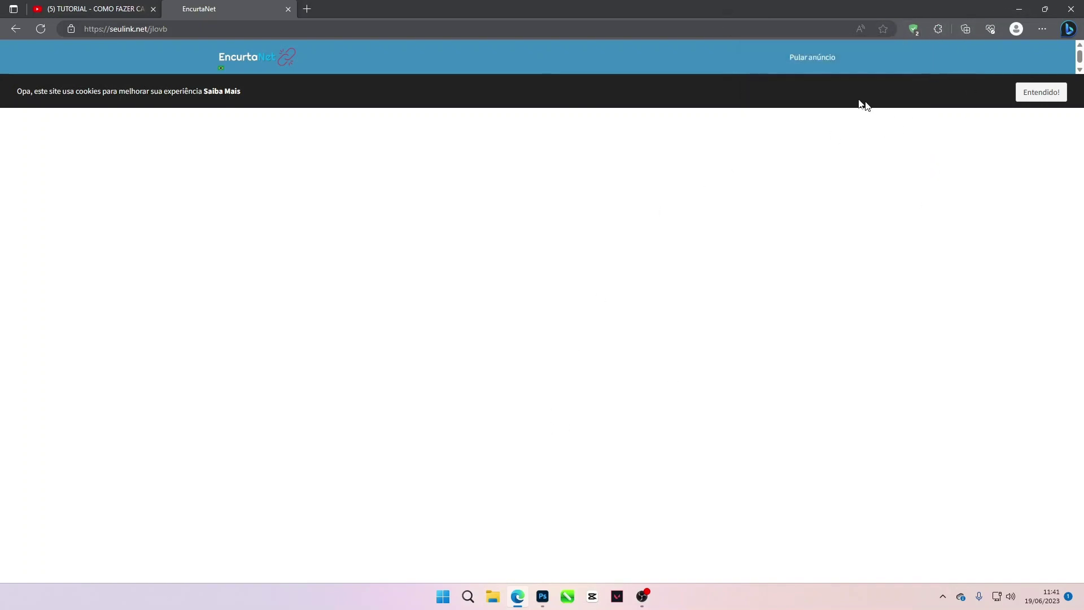
left_click(803, 59)
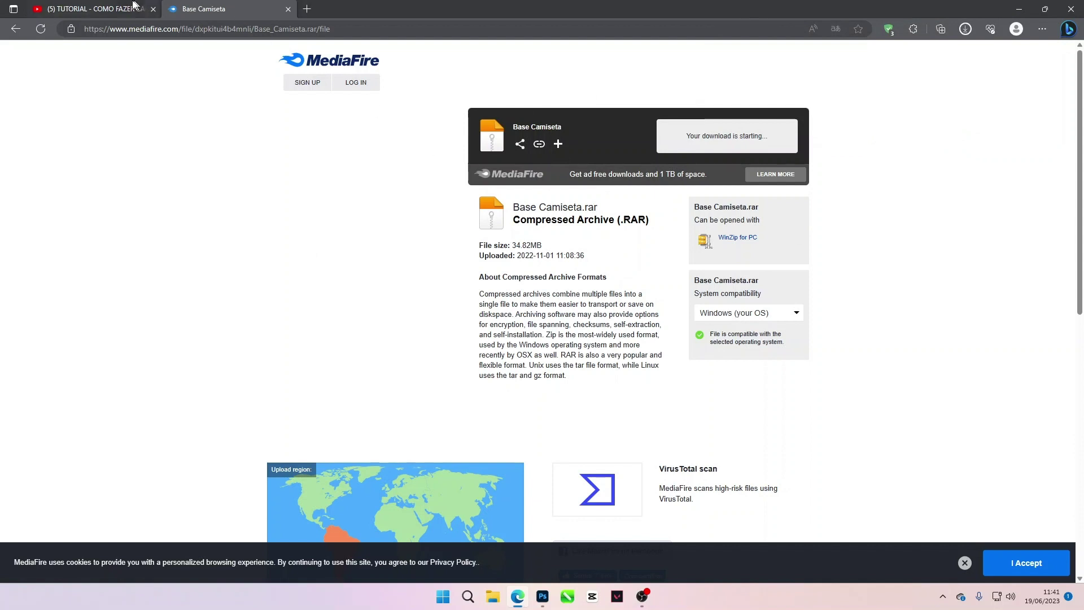
key("ctrl+Tab")
left_click(542, 595)
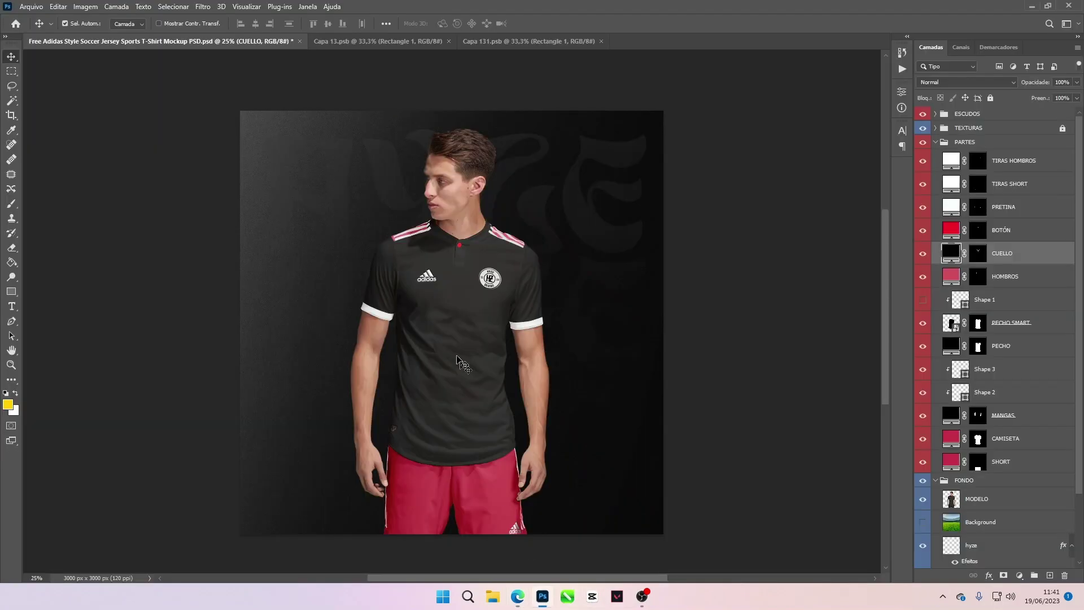